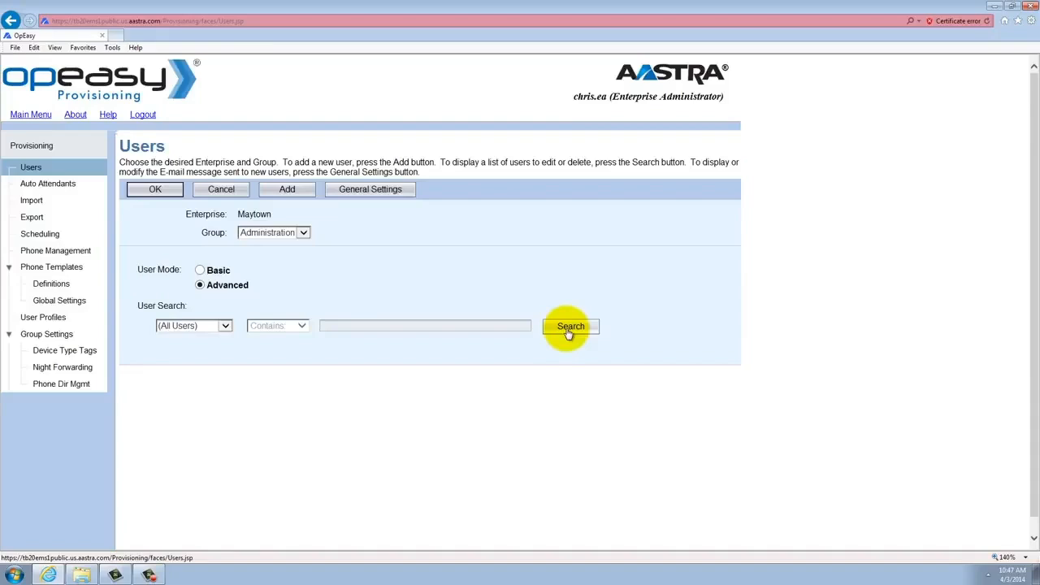
Search users by Department for 'Finance' to list the three Finance users
left_click(225, 326)
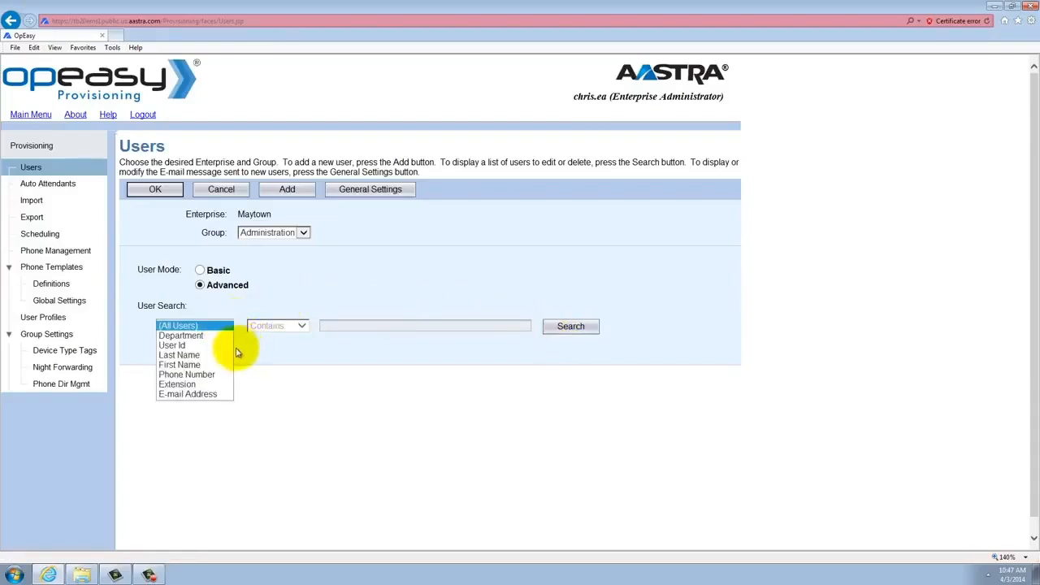
left_click(194, 336)
left_click(343, 326)
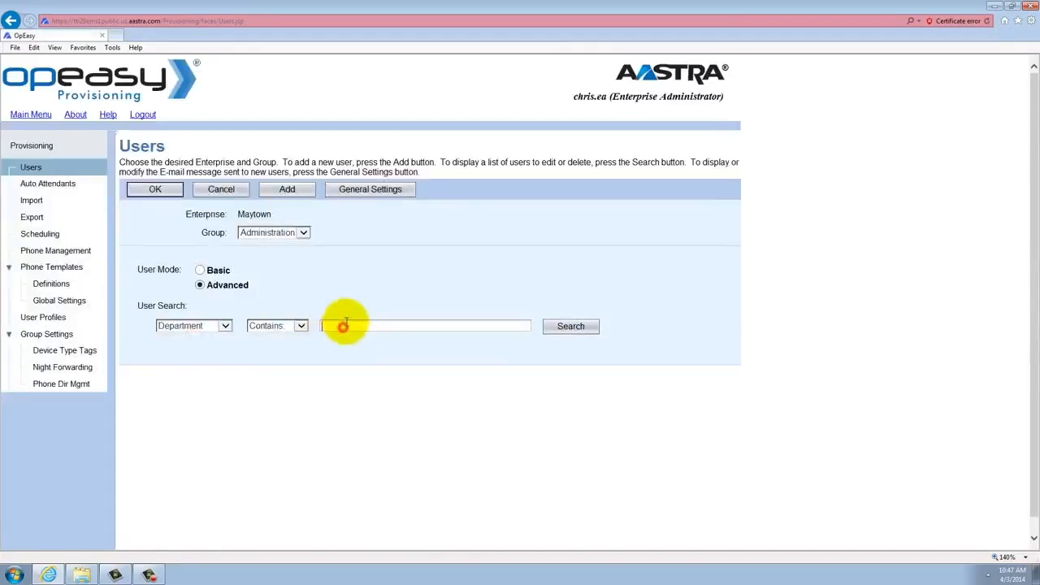
type("Finance")
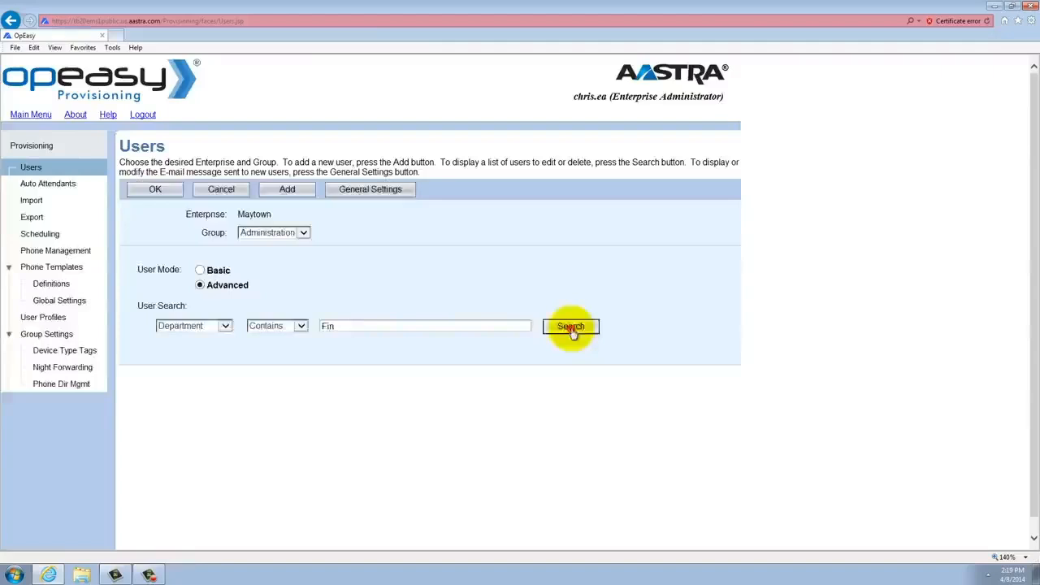
left_click(571, 326)
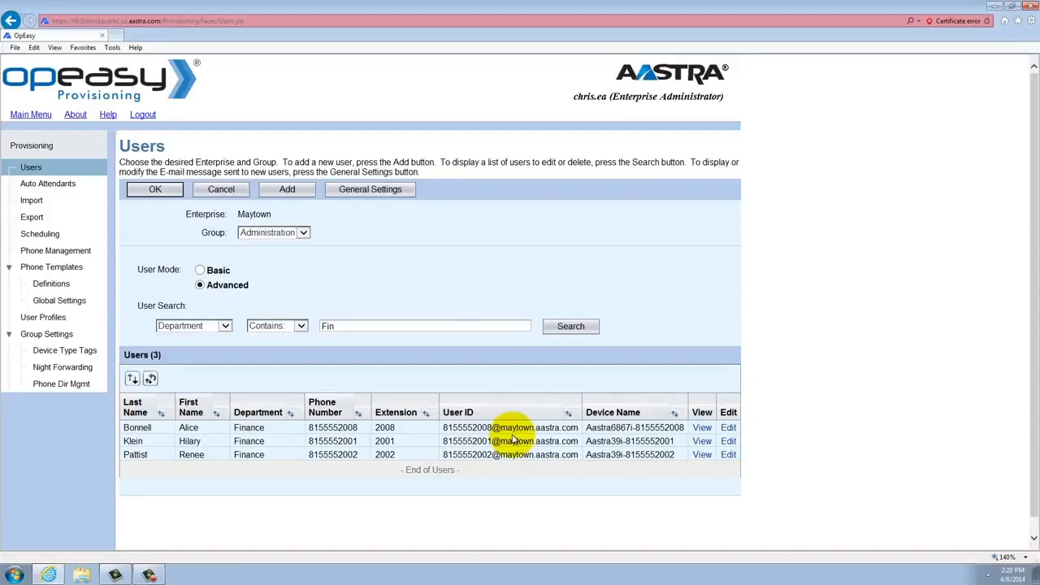
Open the extension-2008 user and replace their last and first names with the new person's
left_click(728, 429)
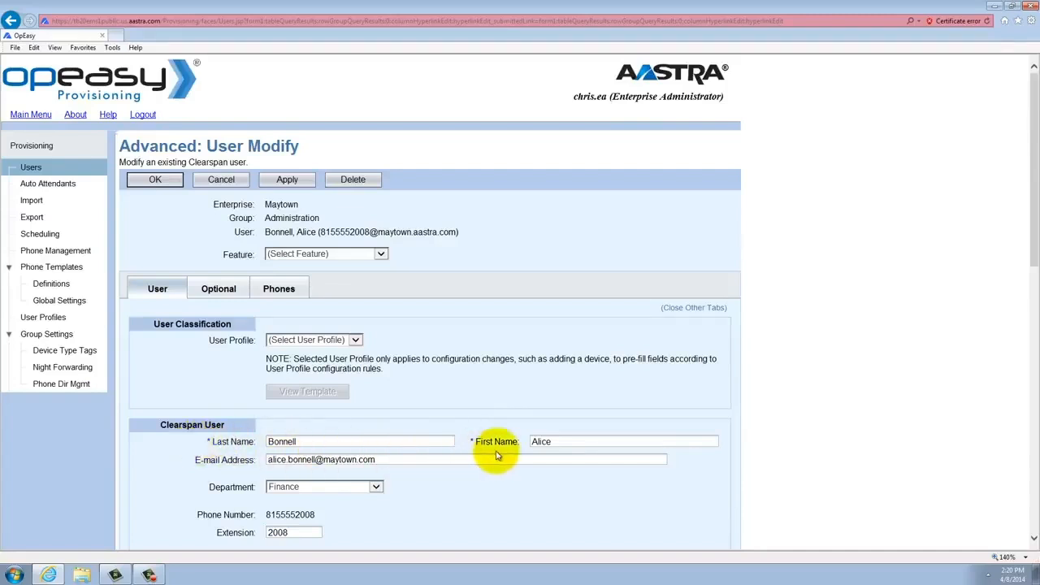
double_click(301, 440)
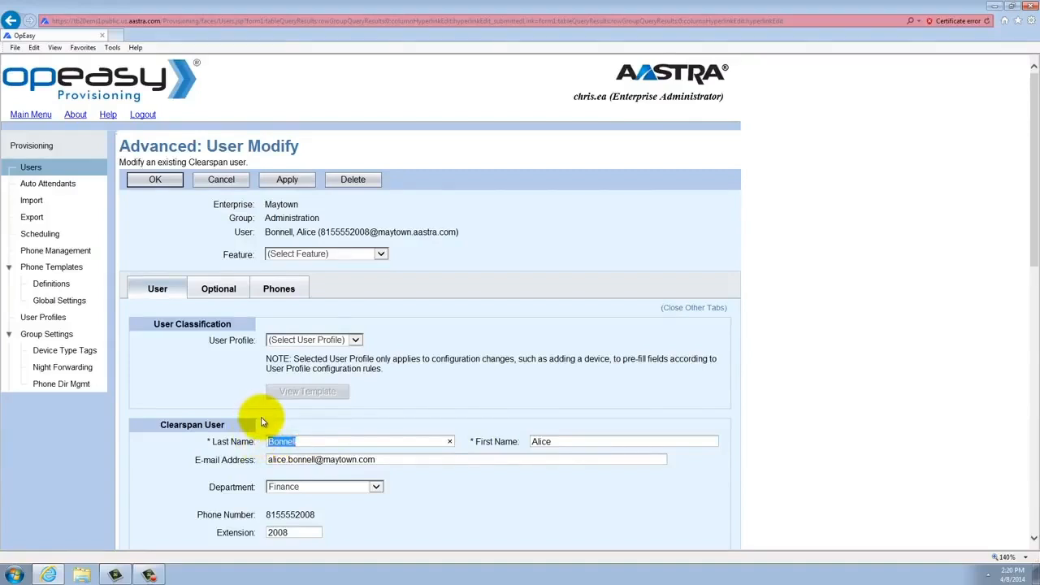
key("Tab")
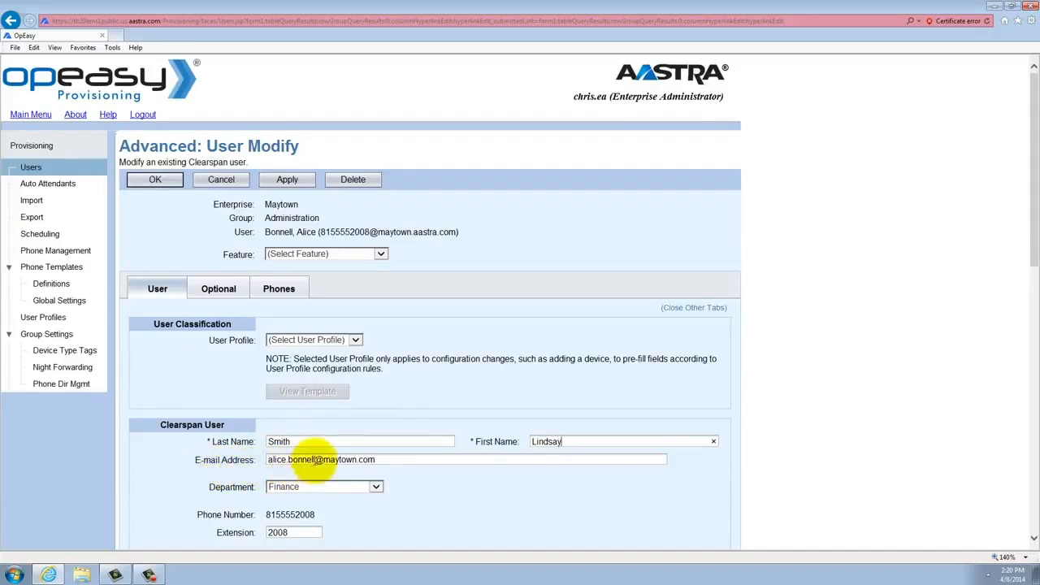
Replace the e-mail address's name part with the new person's name
left_click(315, 459)
left_click_drag(315, 459, 232, 457)
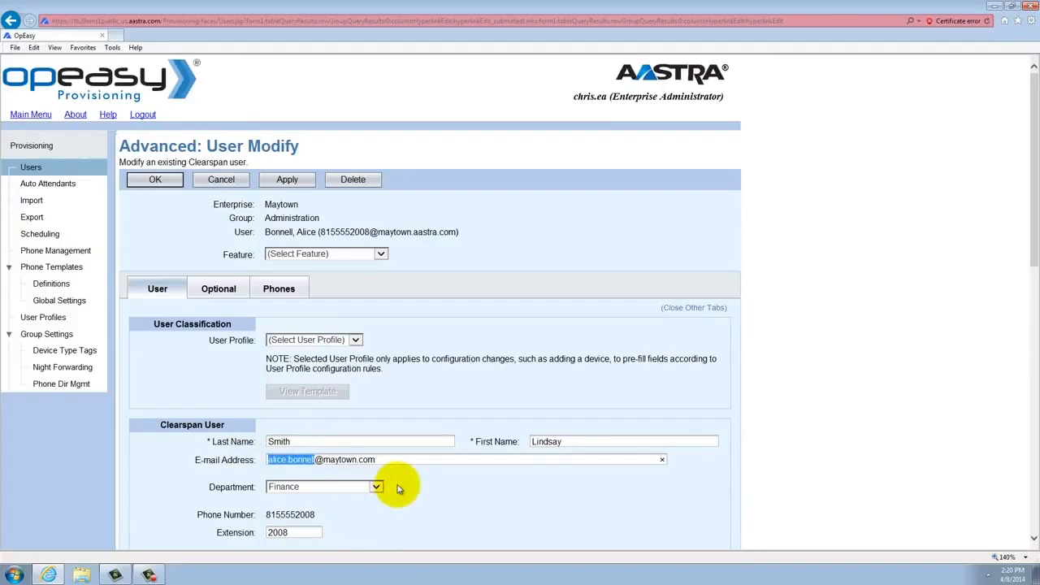
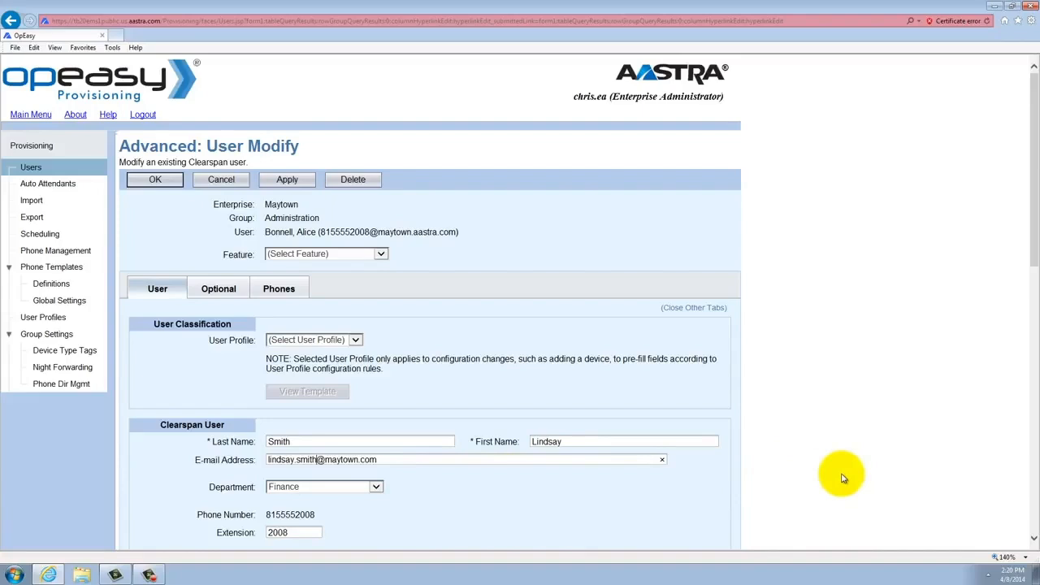
Change the Calling Party ID last and first names to the new person's surname and first name
left_click(1034, 538)
left_click(1035, 541)
left_click(1035, 542)
left_click(1034, 541)
left_click(1034, 541)
left_click(1034, 541)
left_click(1035, 541)
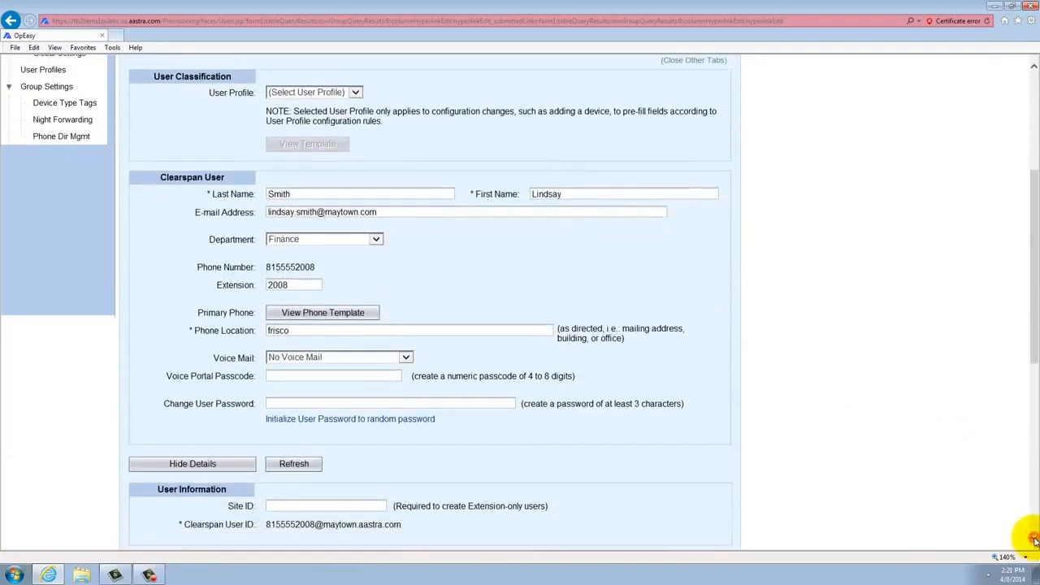
left_click(1034, 541)
left_click(1035, 542)
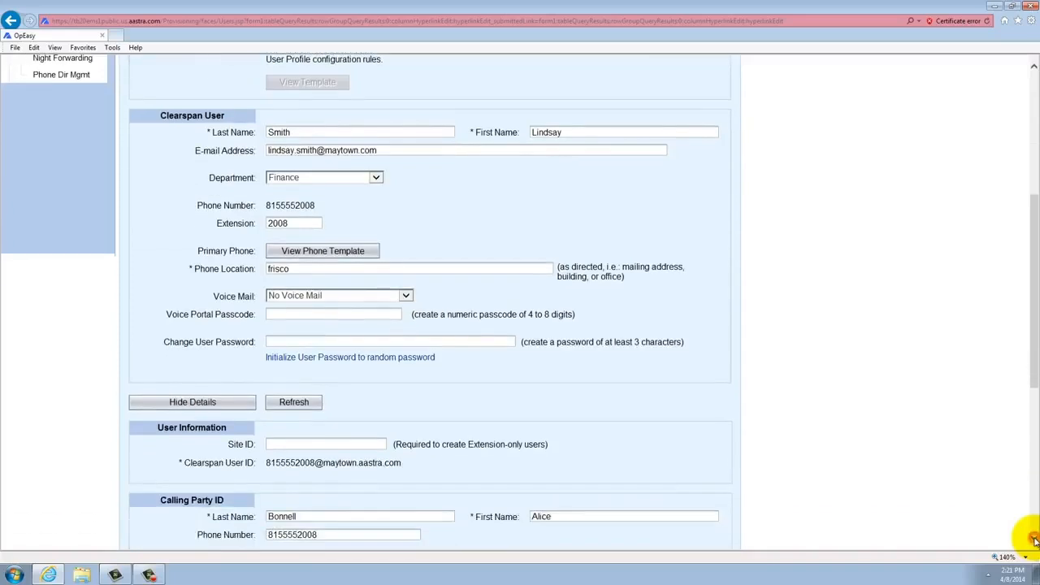
left_click(1035, 541)
left_click(1035, 541)
left_click(1034, 542)
left_click(1035, 541)
left_click(1035, 542)
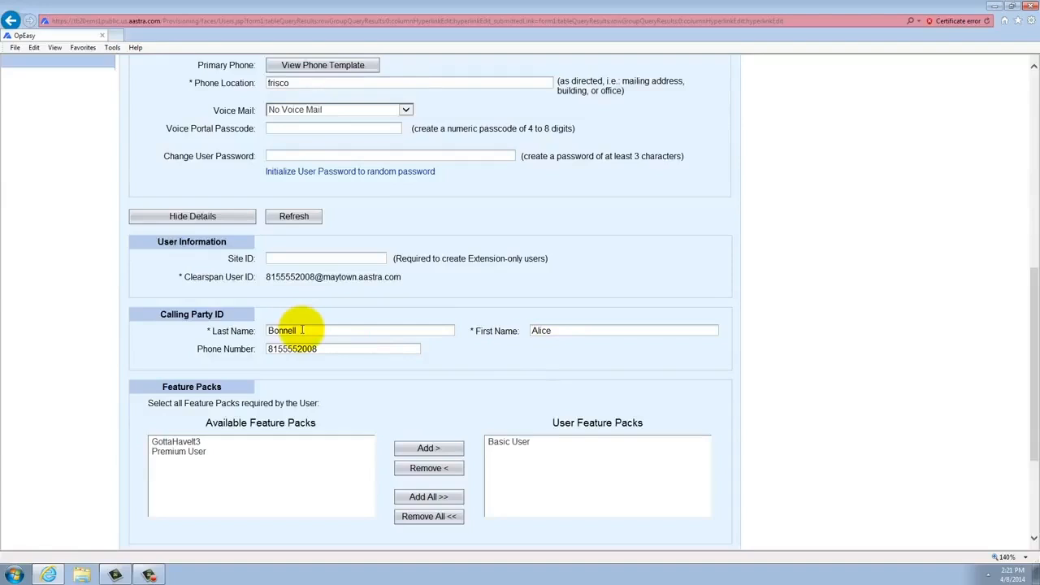
left_click_drag(302, 330, 255, 333)
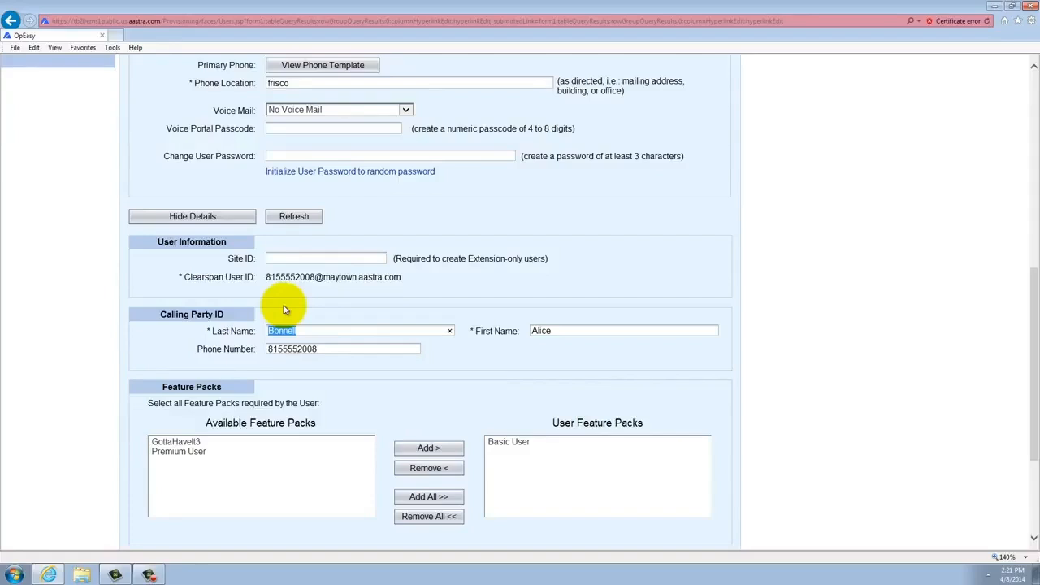
key("Tab")
Apply the user's changes and show the user's Aastra6867i phone on the Phones tab
scroll(285, 307, "up", 6)
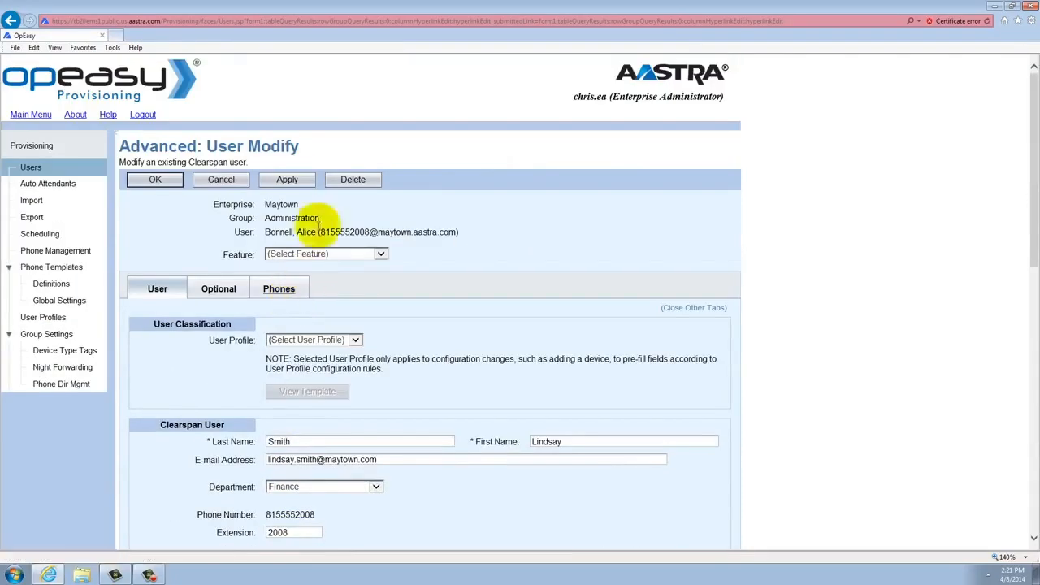
left_click(284, 181)
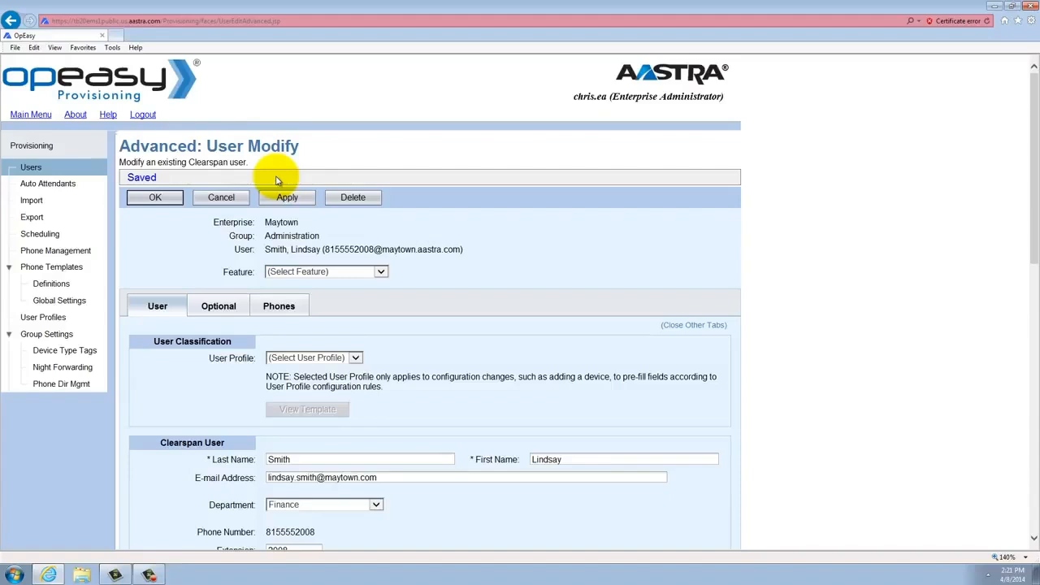
left_click(279, 306)
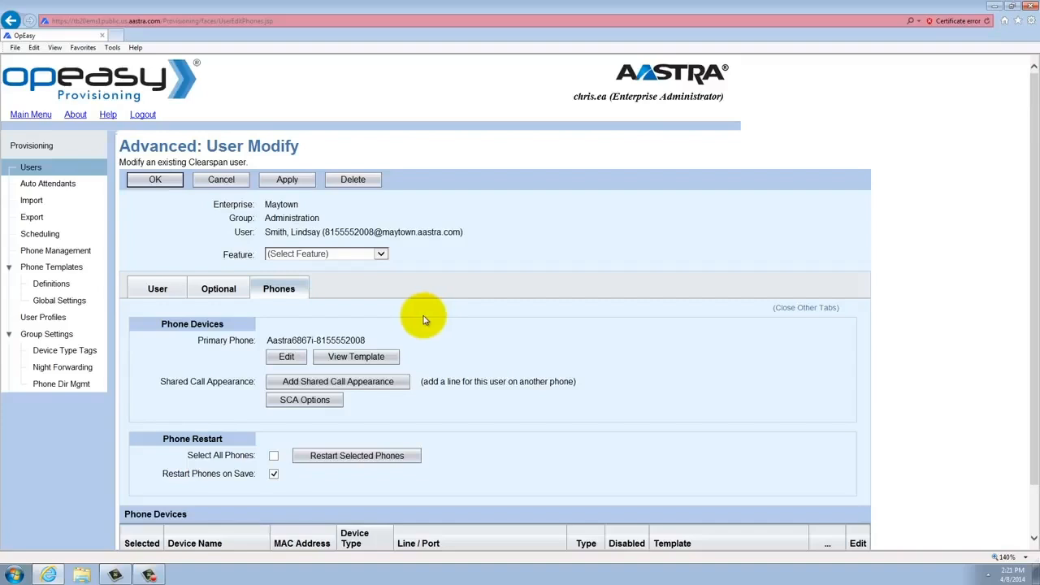
Restart the user's selected phone, then close the browser once the restart completes
scroll(424, 318, "down", 2)
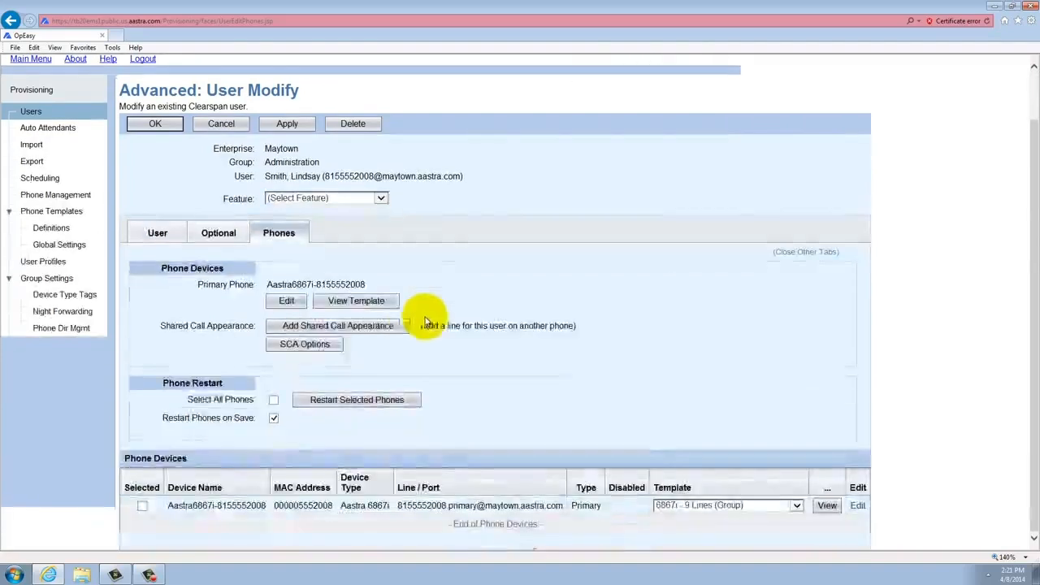
left_click(141, 507)
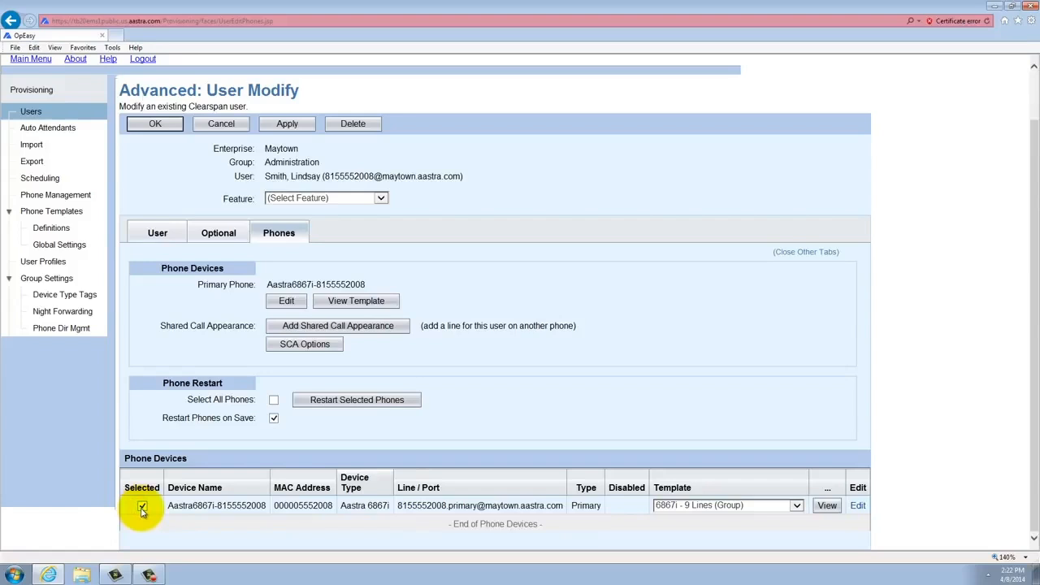
left_click(345, 402)
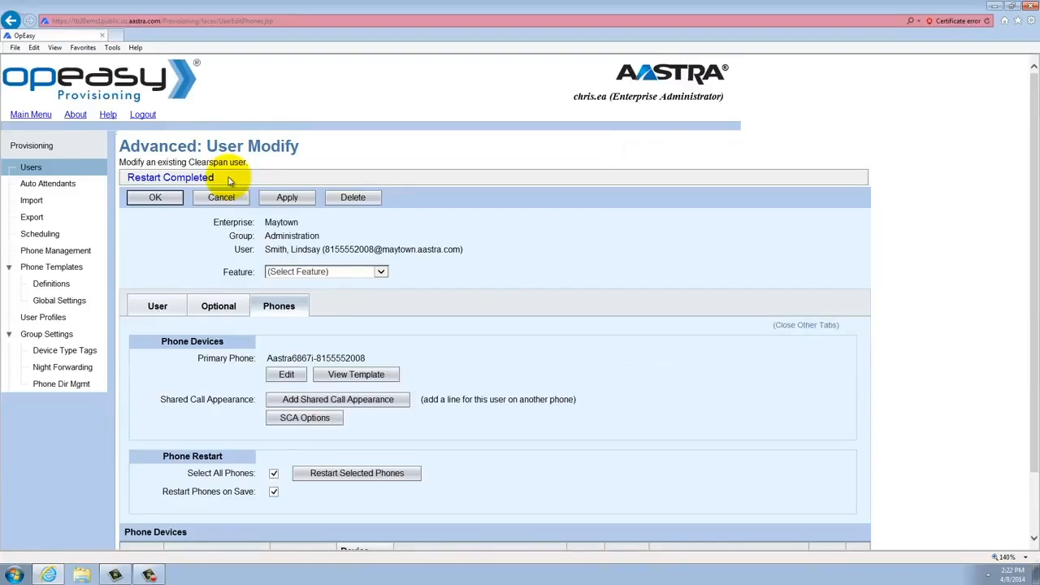
left_click(1030, 6)
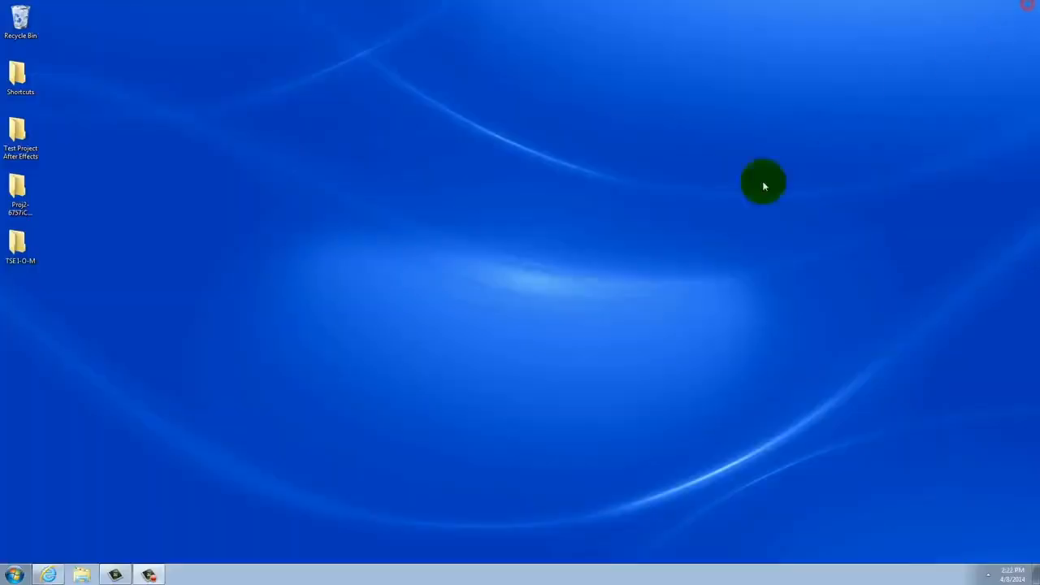